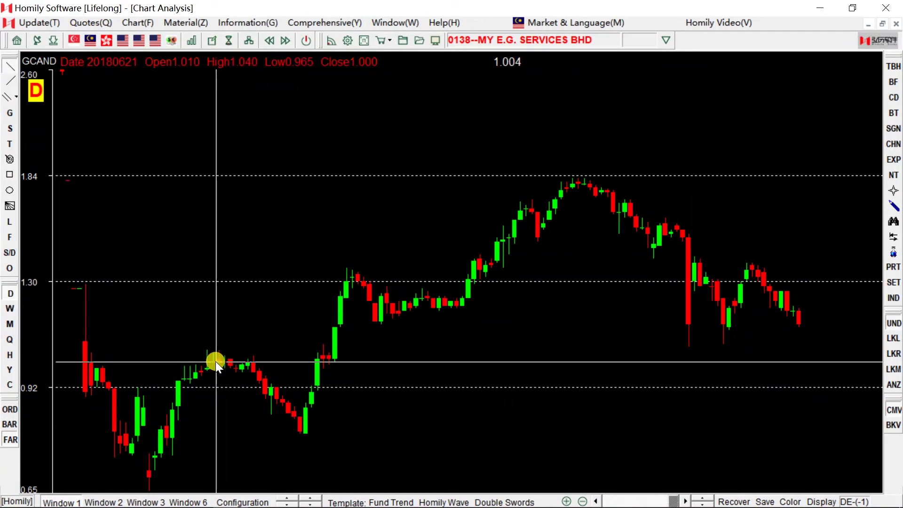
Draw magenta resistance near 1.02 across the early peak and support at the 0.79 low.
mouse_move(208, 350)
mouse_down()
mouse_move(332, 361)
mouse_move(396, 351)
mouse_up()
drag(299, 432, 522, 434)
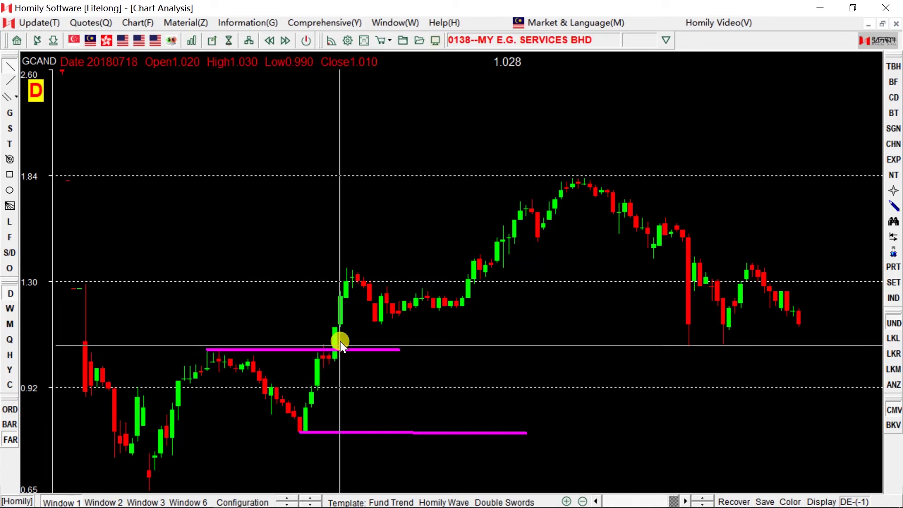
Draw resistance–support pairs above 1.30 and at the mid-rally high and dip, plus resistance at the 1.84 top.
drag(343, 267, 401, 269)
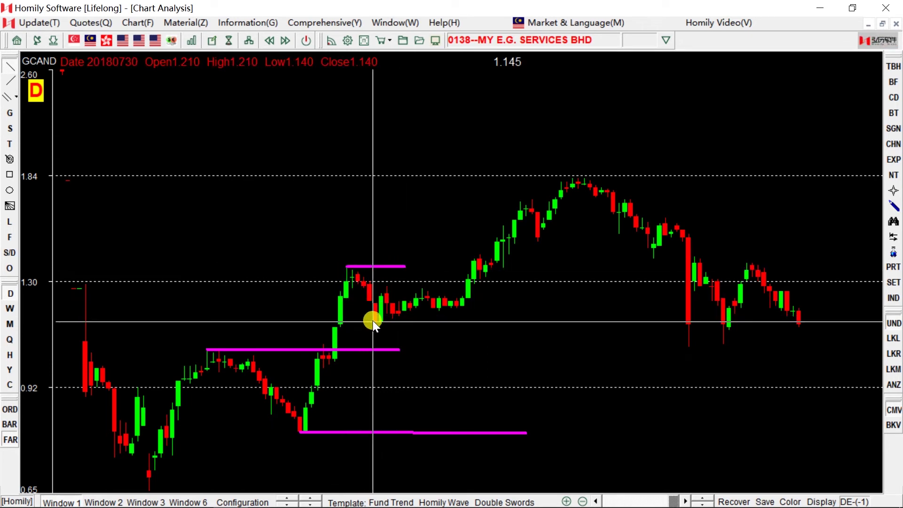
drag(402, 322, 486, 323)
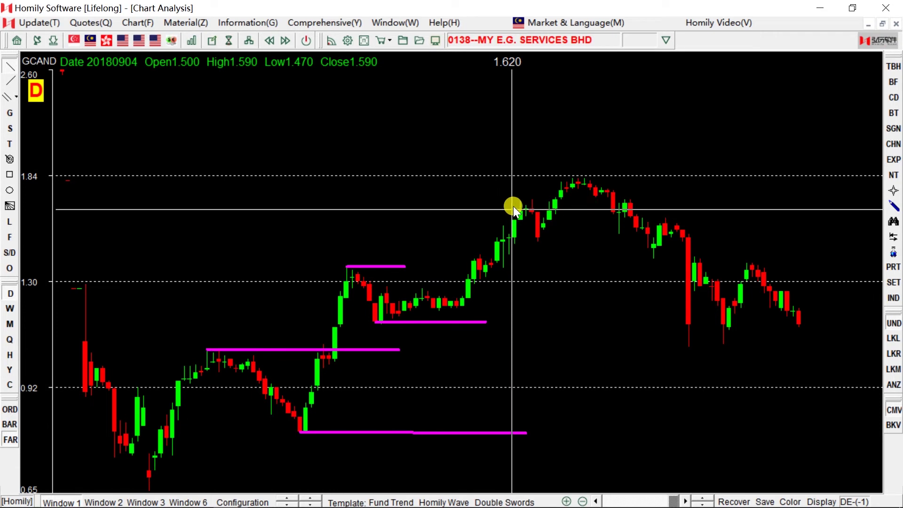
drag(518, 201, 554, 201)
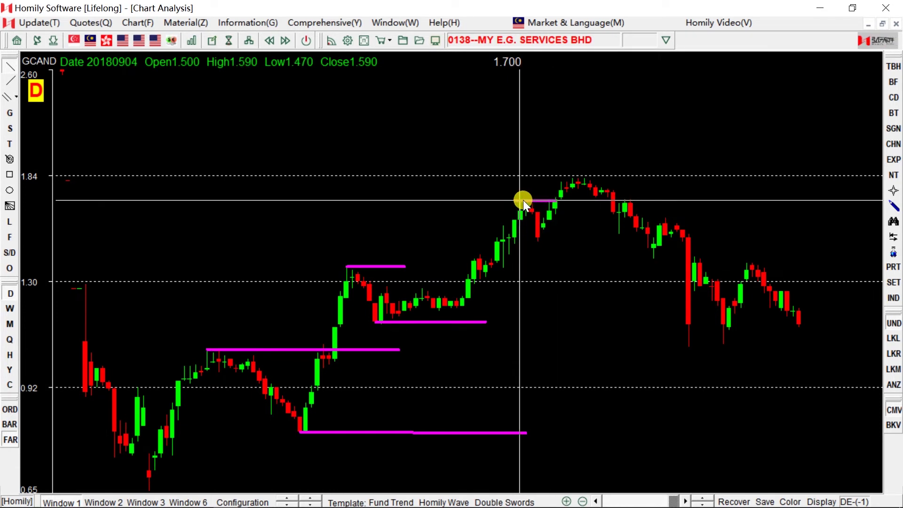
drag(535, 241, 611, 240)
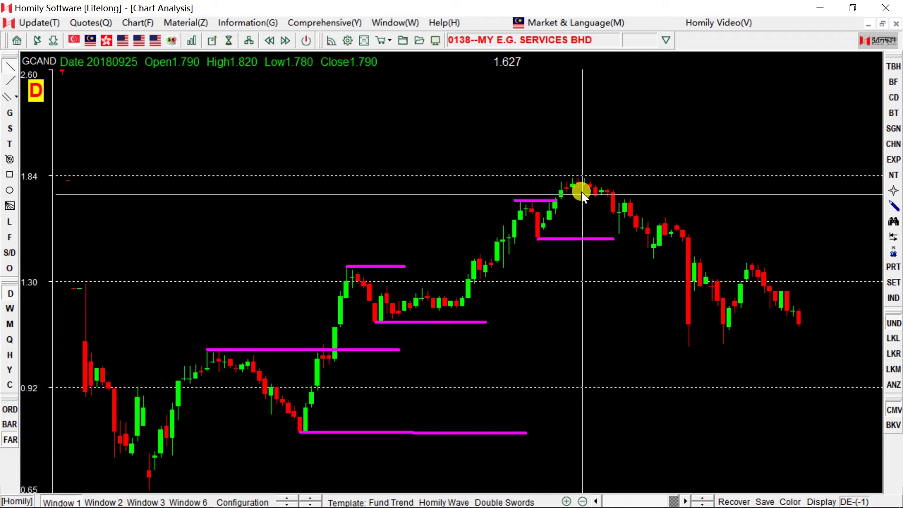
drag(580, 179, 633, 178)
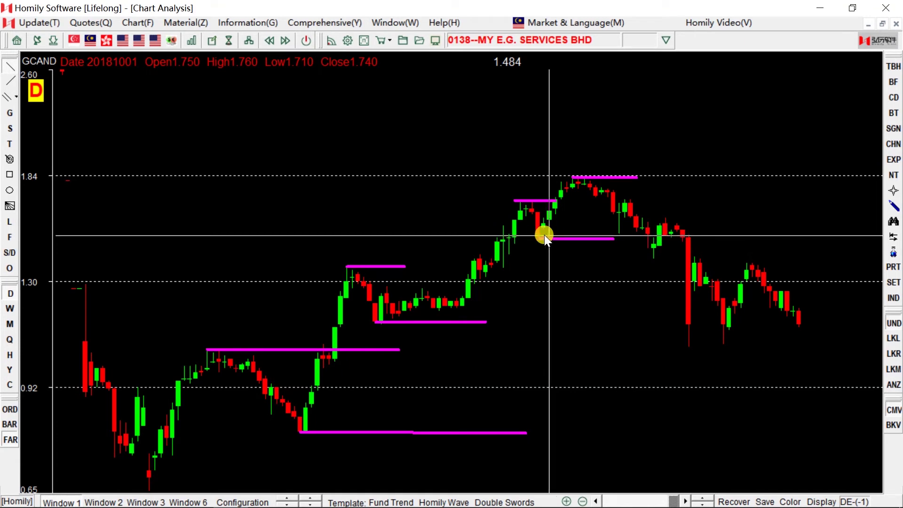
Mark short support below the late dip and along the recent lows, plus resistance at the rebound high.
click(656, 259)
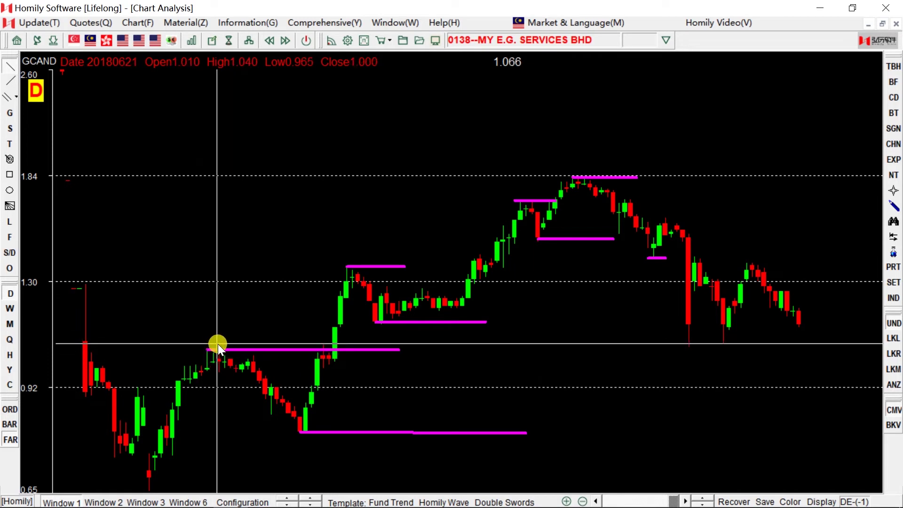
drag(653, 348, 740, 348)
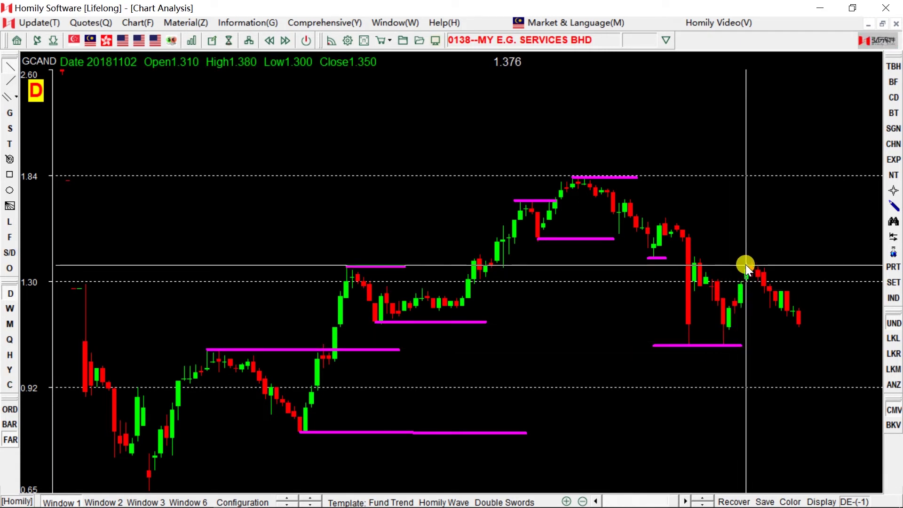
drag(746, 265, 792, 264)
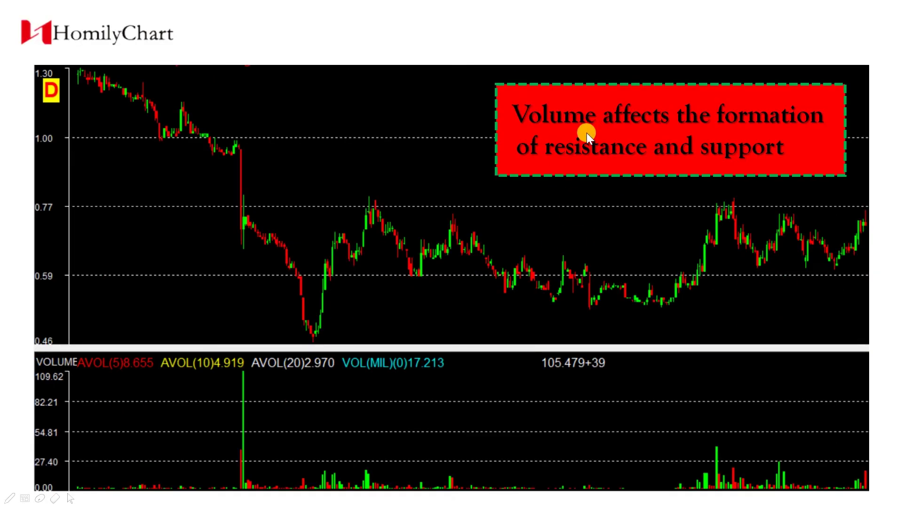
Reveal the ellipse on the volume spike, the arrow to the price drop and the dashed 0.77 line, then return to the chart.
click(242, 426)
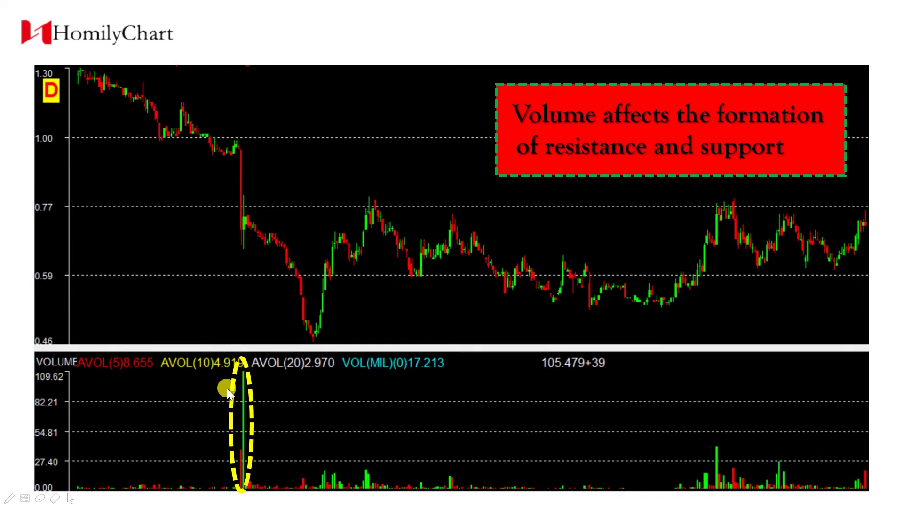
click(248, 337)
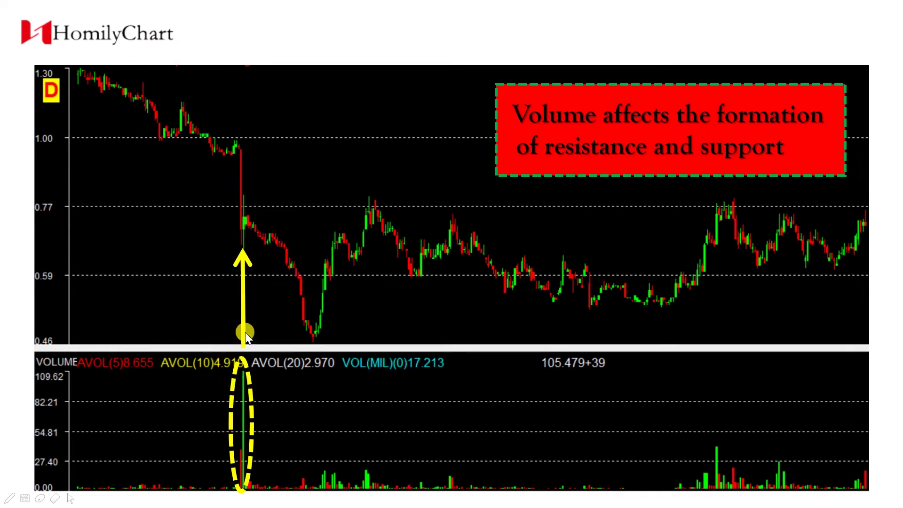
click(241, 221)
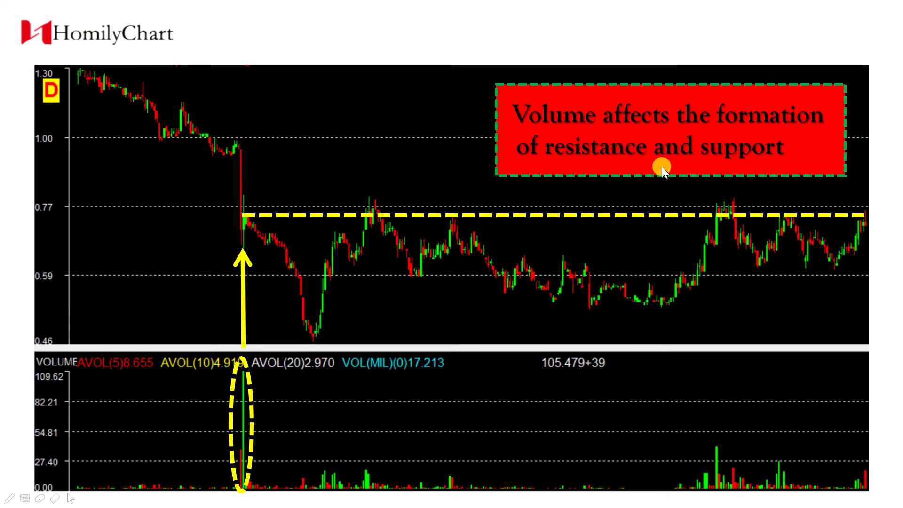
key(alt+Tab)
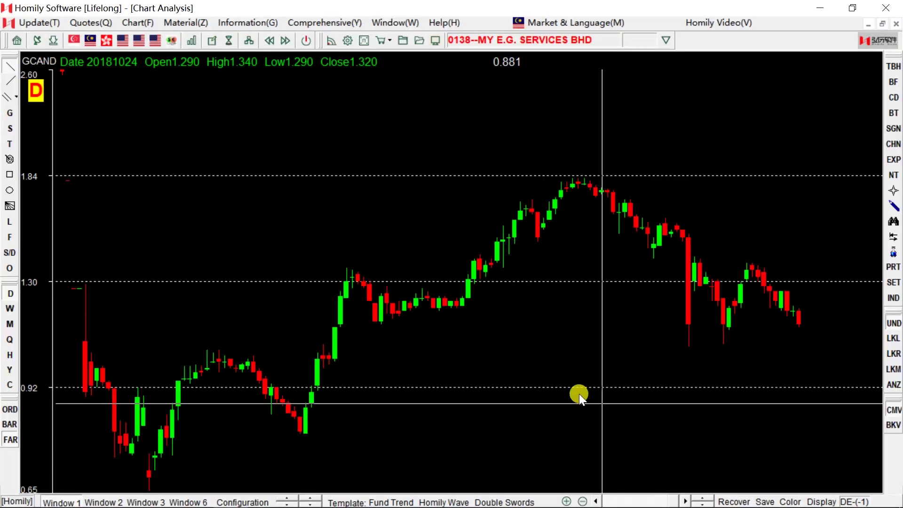
Switch to the Window 2 layout showing volume bars beneath the candlesticks.
click(115, 500)
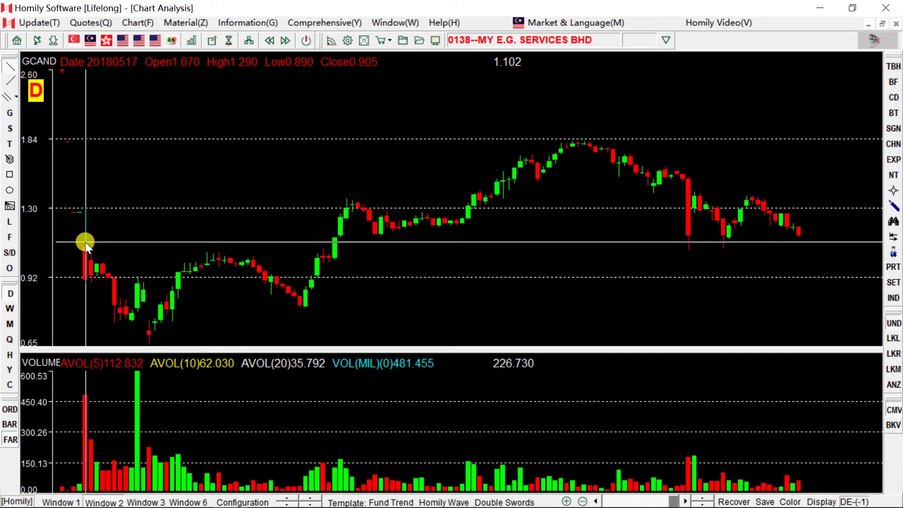
Draw magenta lines near 1.12 from the first candle and 0.81 at the early trough, and circle the early peak.
drag(86, 242, 867, 243)
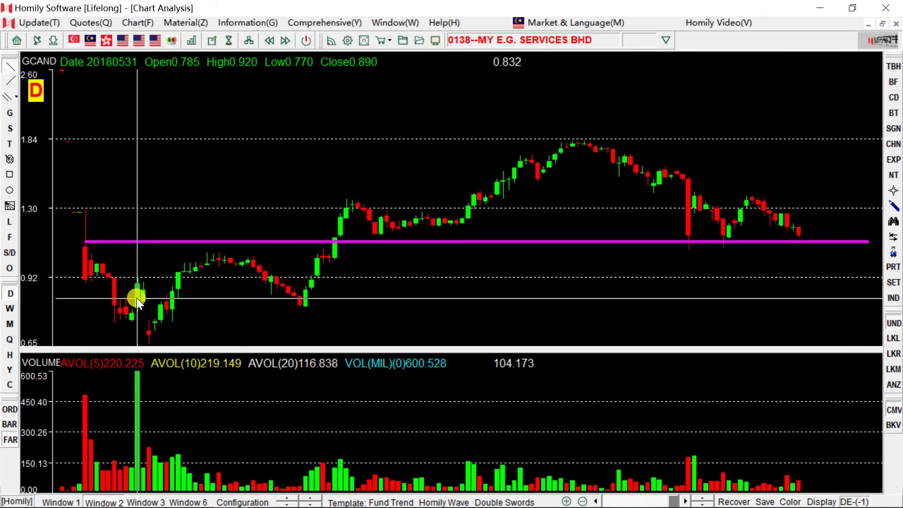
drag(136, 299, 454, 298)
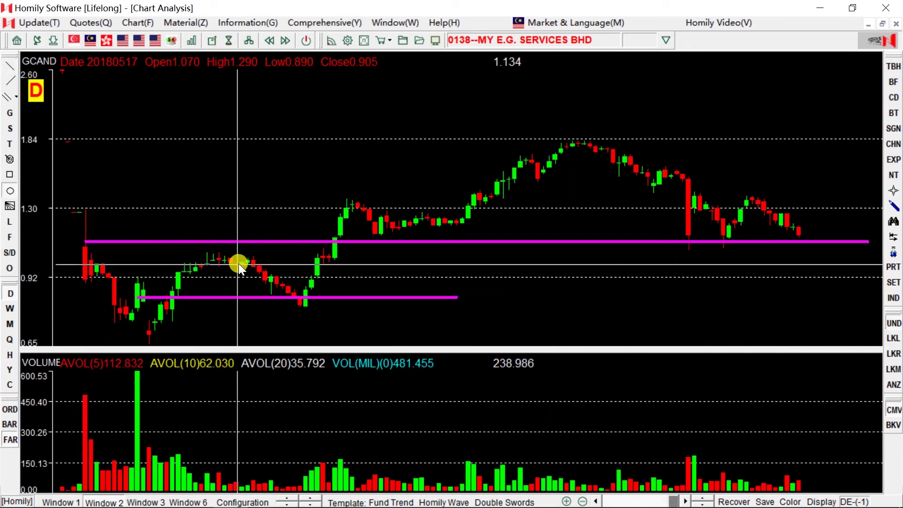
drag(197, 245, 240, 265)
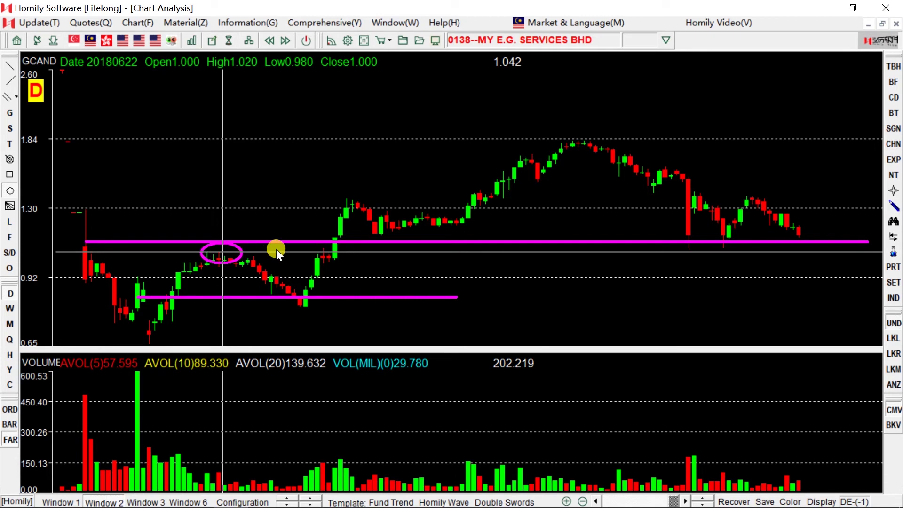
Add magenta ellipses around candle clusters touching the 1.12 line and the 0.81 support.
drag(337, 257, 311, 246)
drag(370, 229, 422, 244)
drag(681, 230, 810, 241)
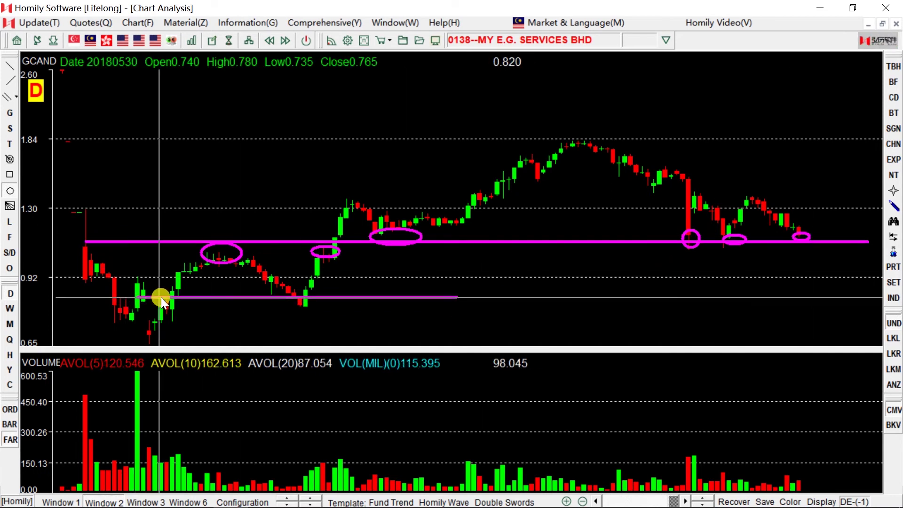
drag(272, 288, 301, 299)
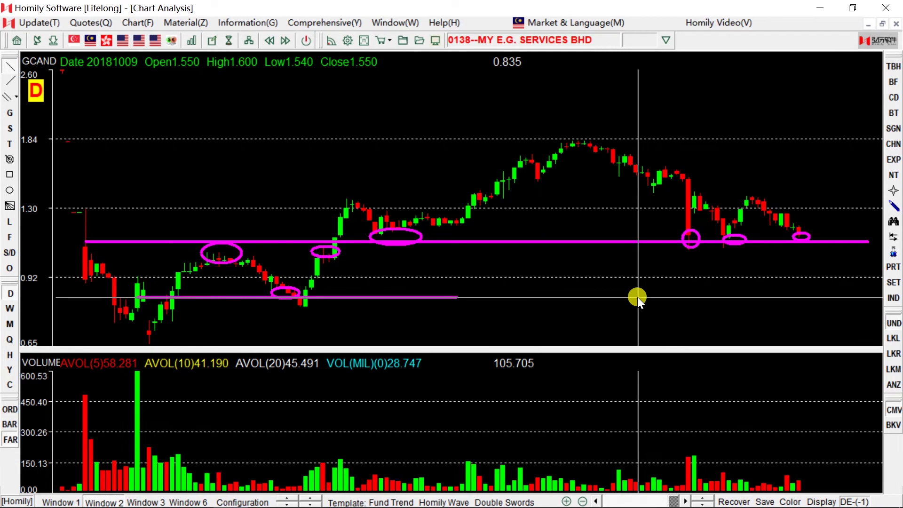
Load the KLCI index chart and draw a magenta line near 1745 from the 20180531 bar.
text(KLCI)
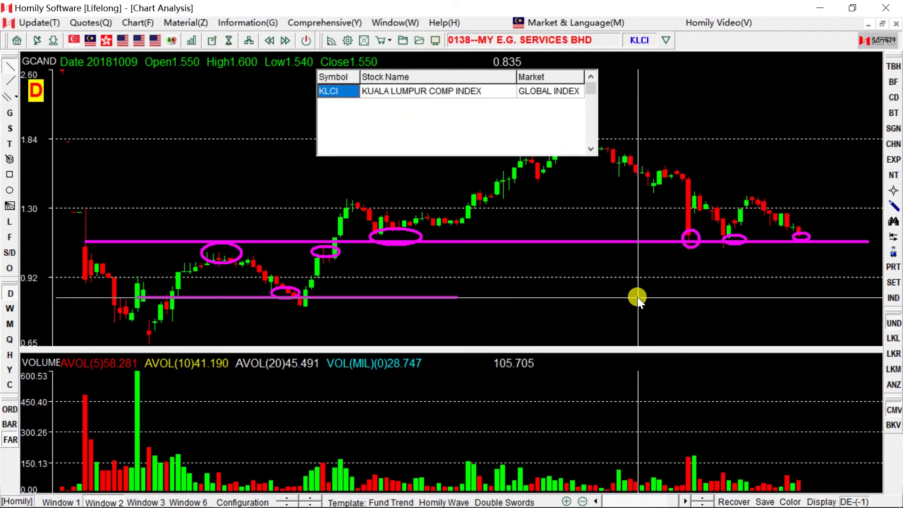
key(Return)
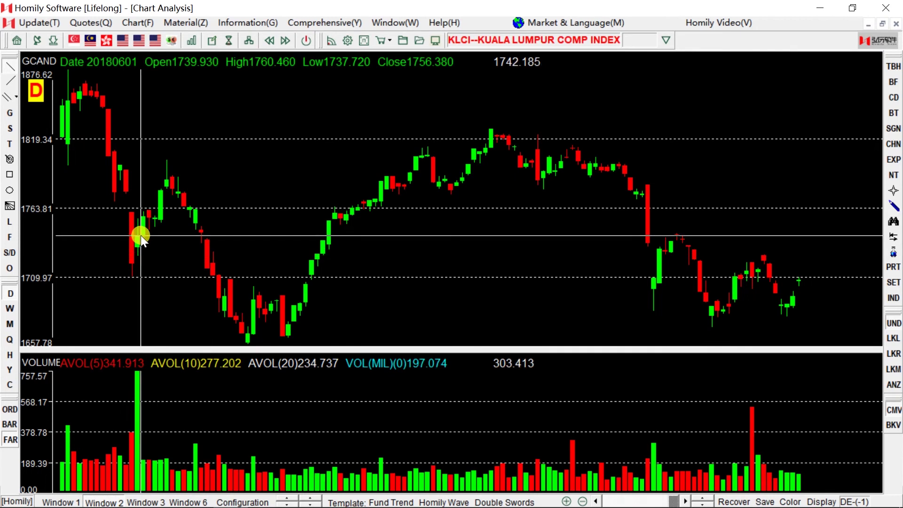
drag(137, 234, 854, 233)
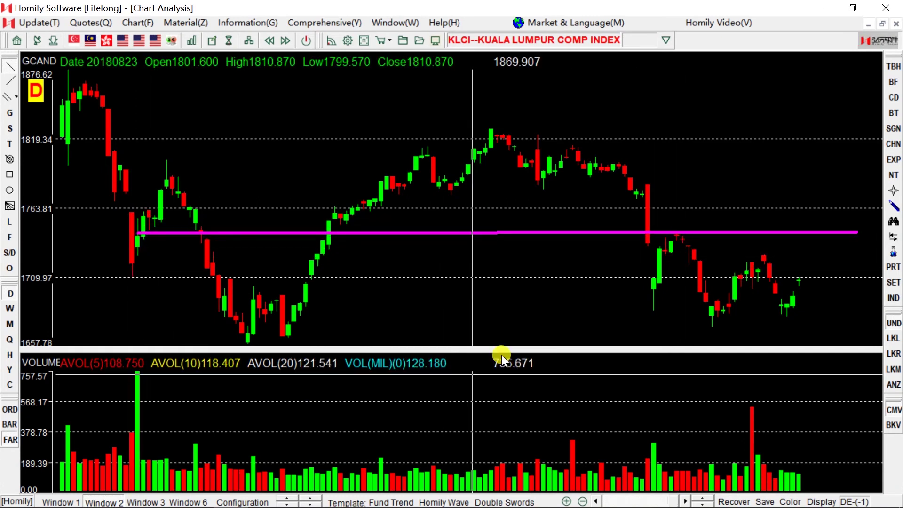
Zoom out and draw a second magenta line near 1723 from the 20171130 bar.
scroll(497, 373, down, 2)
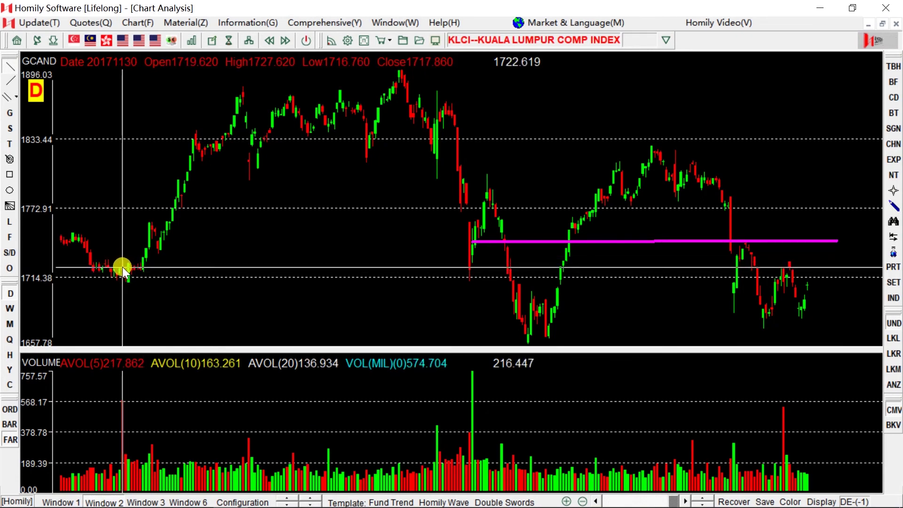
drag(123, 268, 876, 270)
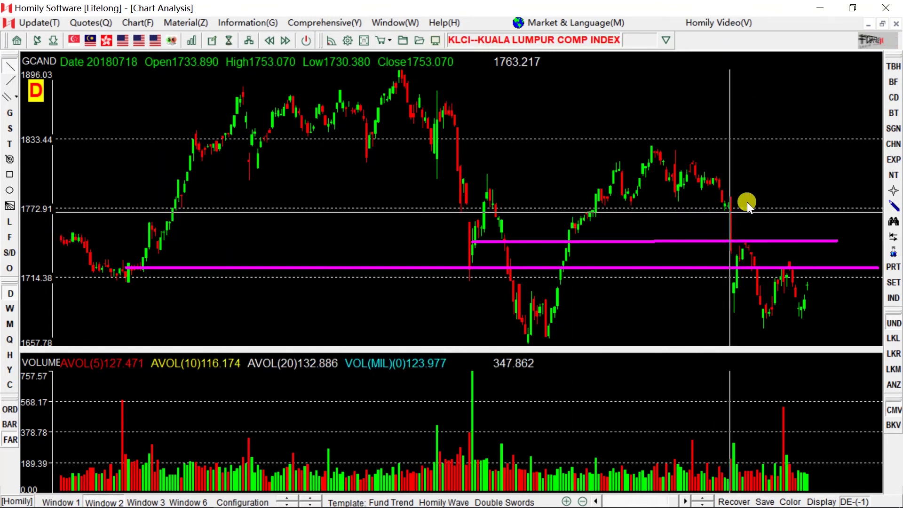
Overlay the Chips Distribution profile, clear the magenta lines, and zoom out to roughly 1504–1896.
click(894, 100)
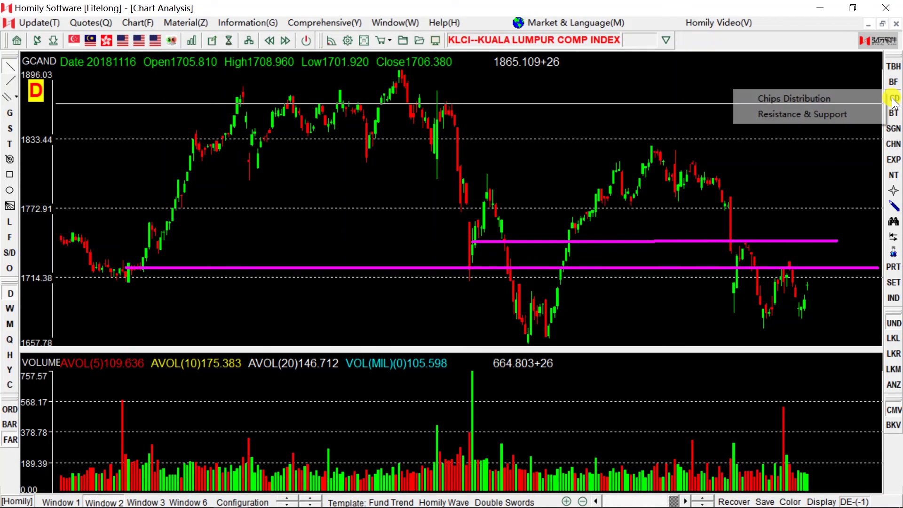
click(826, 102)
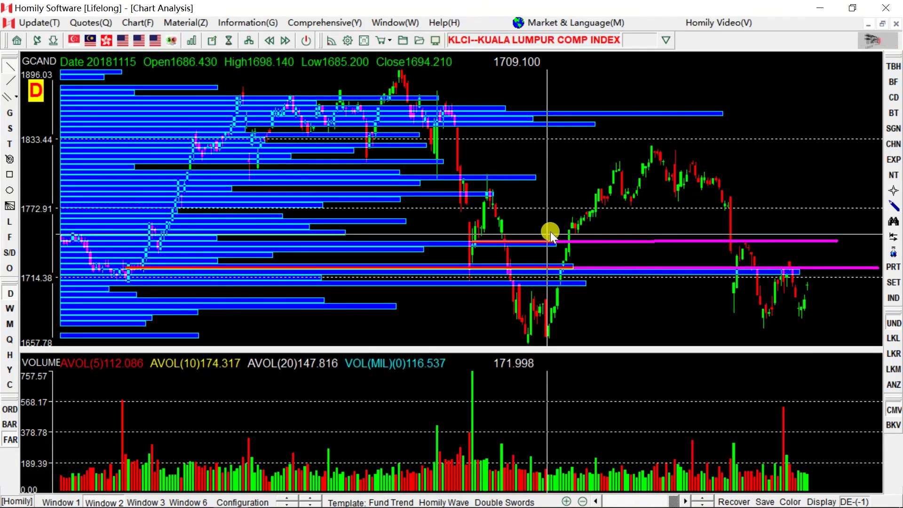
click(852, 317)
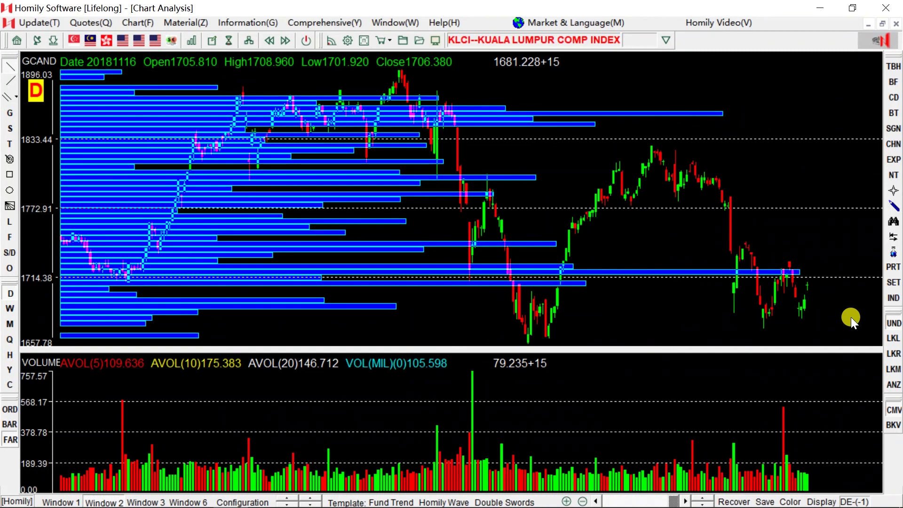
key(Down)
key(Down)
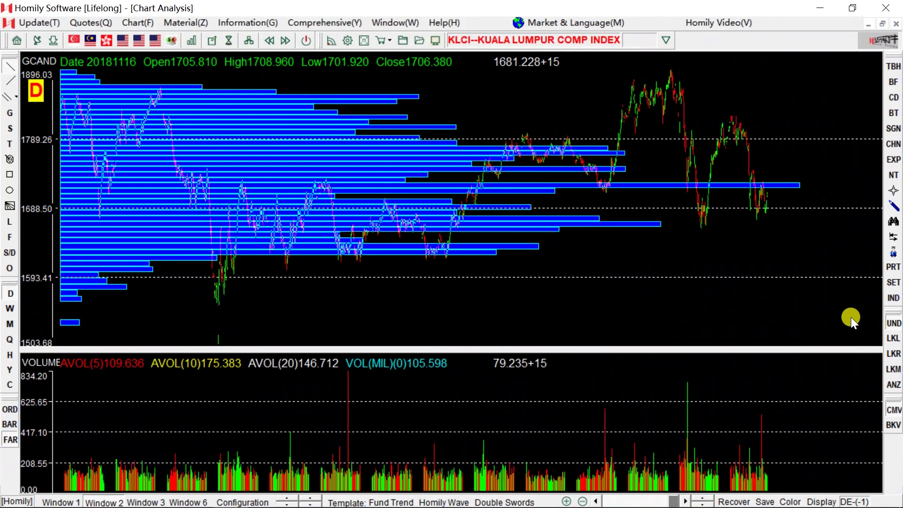
click(851, 316)
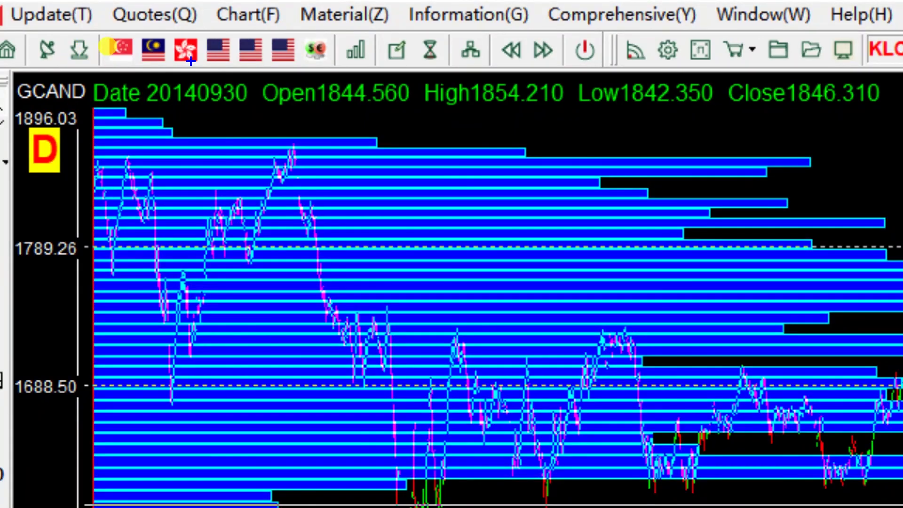
mouse_move(116, 80)
mouse_down()
mouse_move(133, 54)
mouse_move(117, 69)
mouse_up()
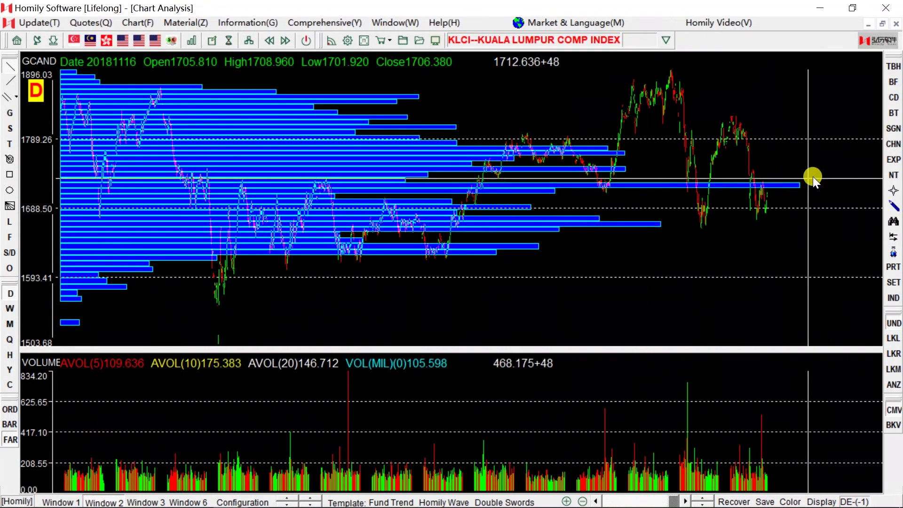
Zoom the KLCI daily chart to the last ~16 bars, scaled about 1670–1726, keeping the chips bars.
scroll(825, 201, up, 1)
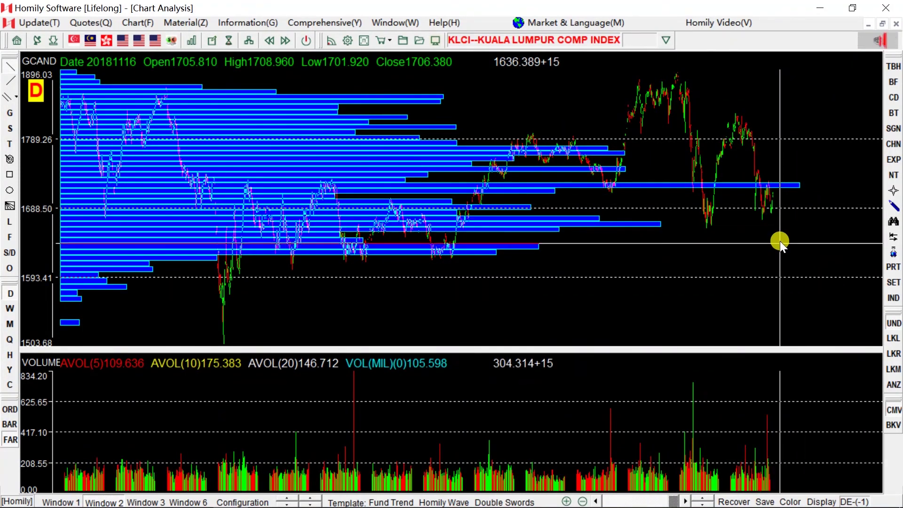
scroll(780, 240, up, 4)
scroll(798, 240, up, 2)
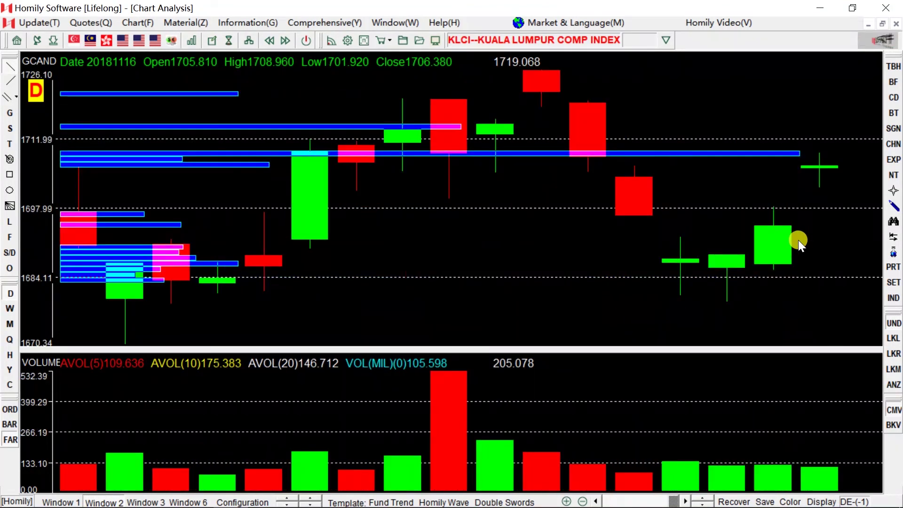